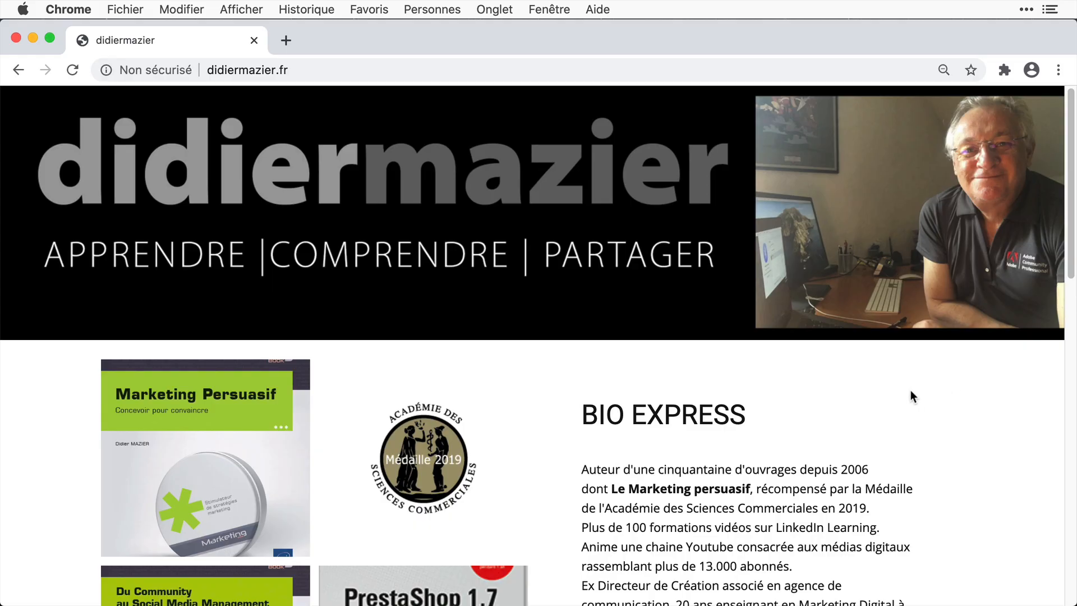
# Step: Look through the published website's biography, YouTube and online training sections
pyautogui.scroll(-3, 910, 391)
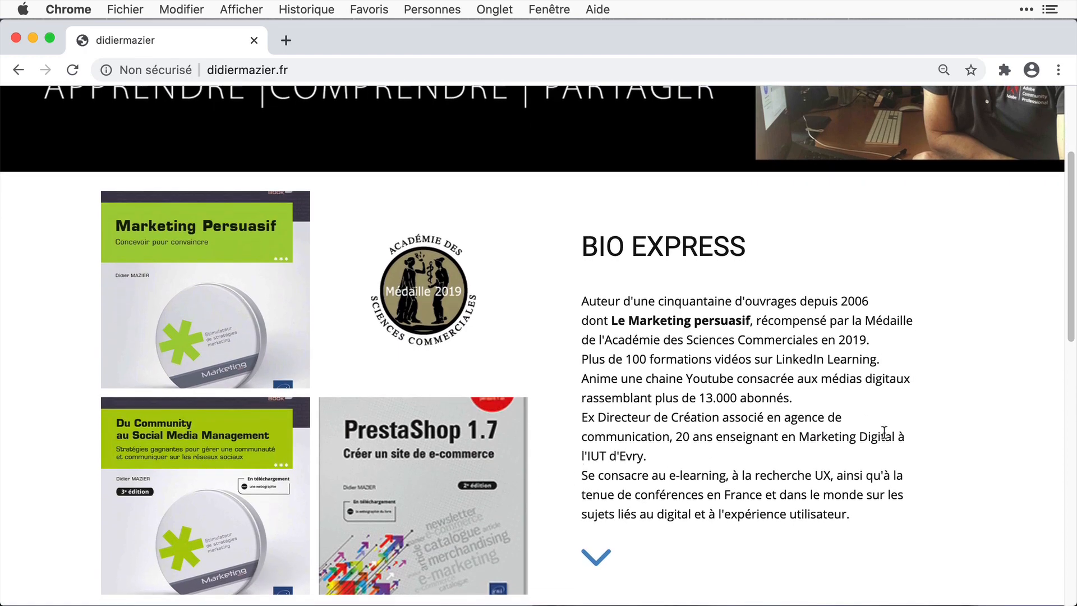
pyautogui.scroll(-7, 1012, 419)
pyautogui.scroll(-2, 1013, 418)
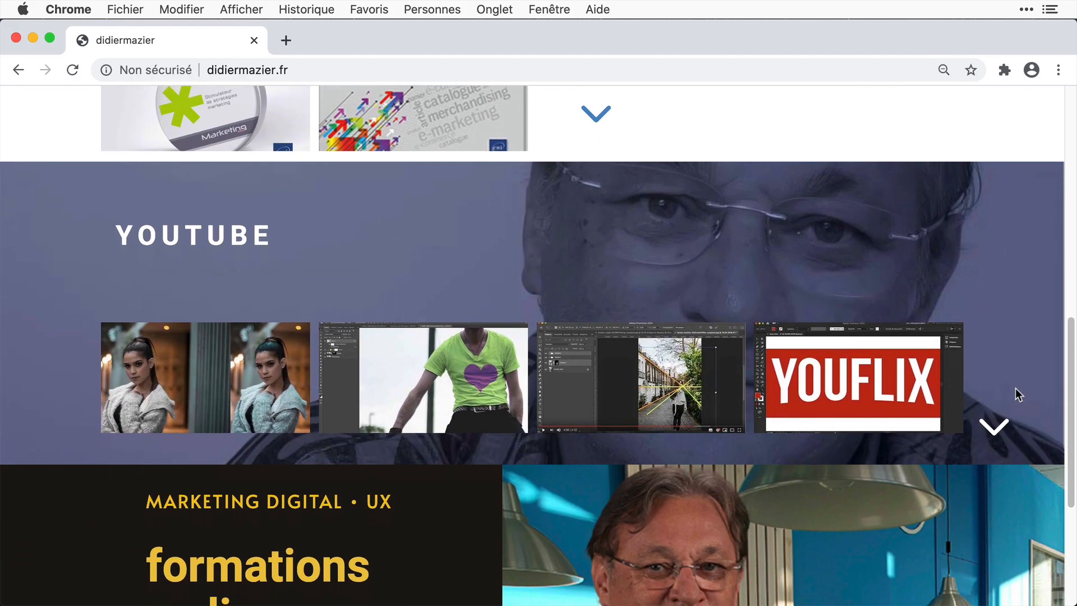
pyautogui.scroll(-5, 1016, 388)
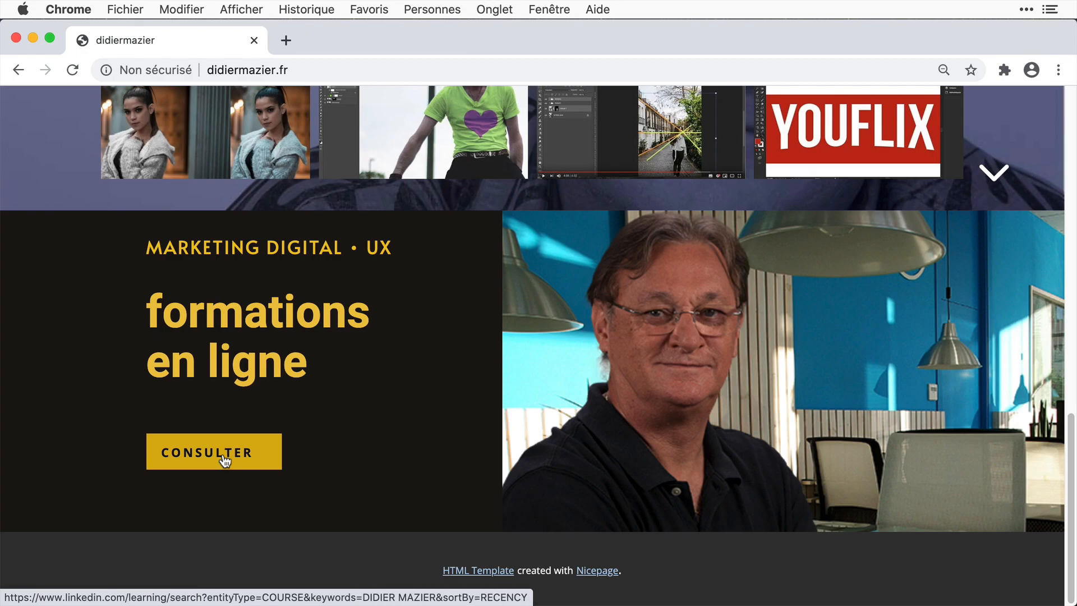
pyautogui.scroll(20, 223, 455)
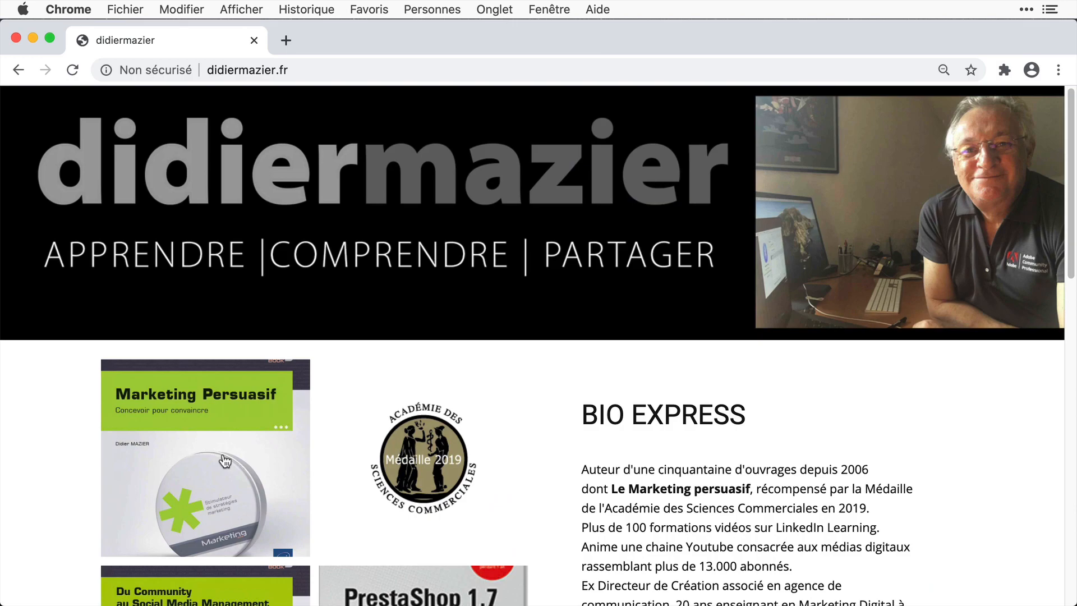
# Step: Switch to Nicepage and create a new page from the ready-made "About" template
pyautogui.press('super+Tab')
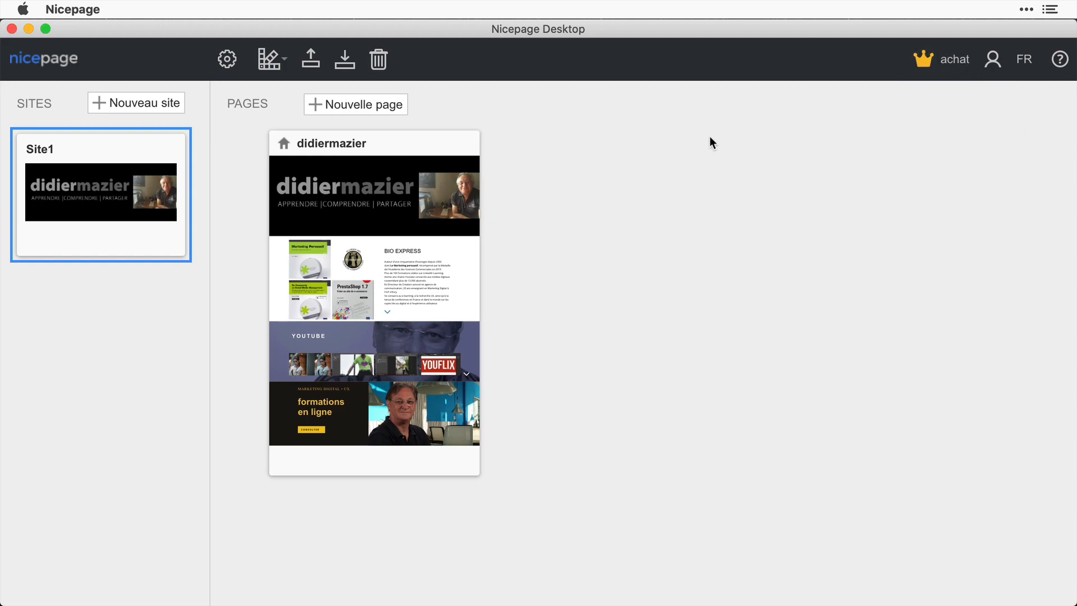
pyautogui.click(369, 106)
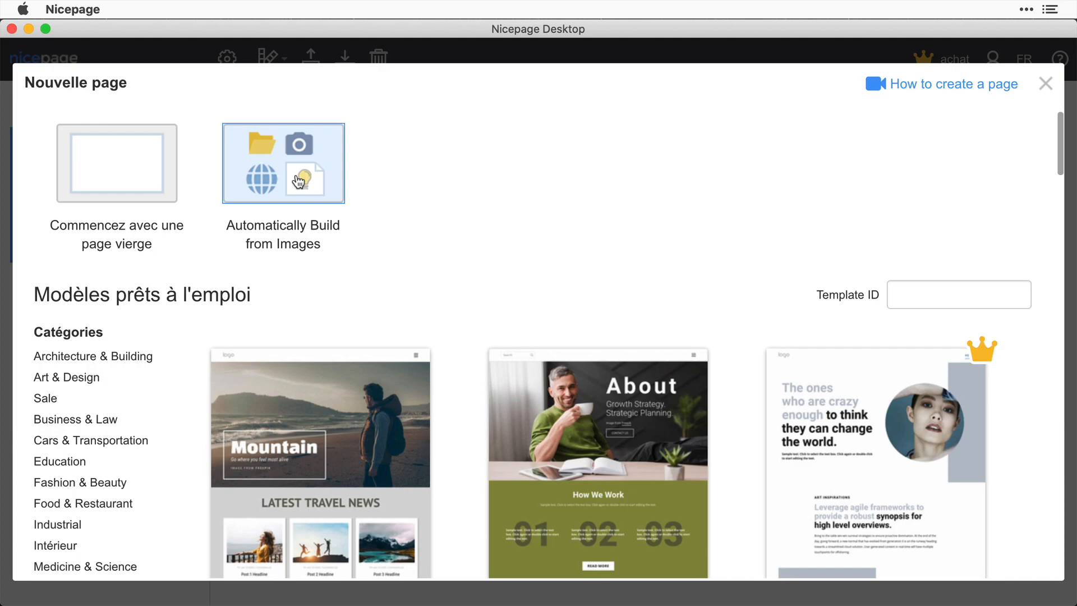
pyautogui.scroll(-5, 449, 258)
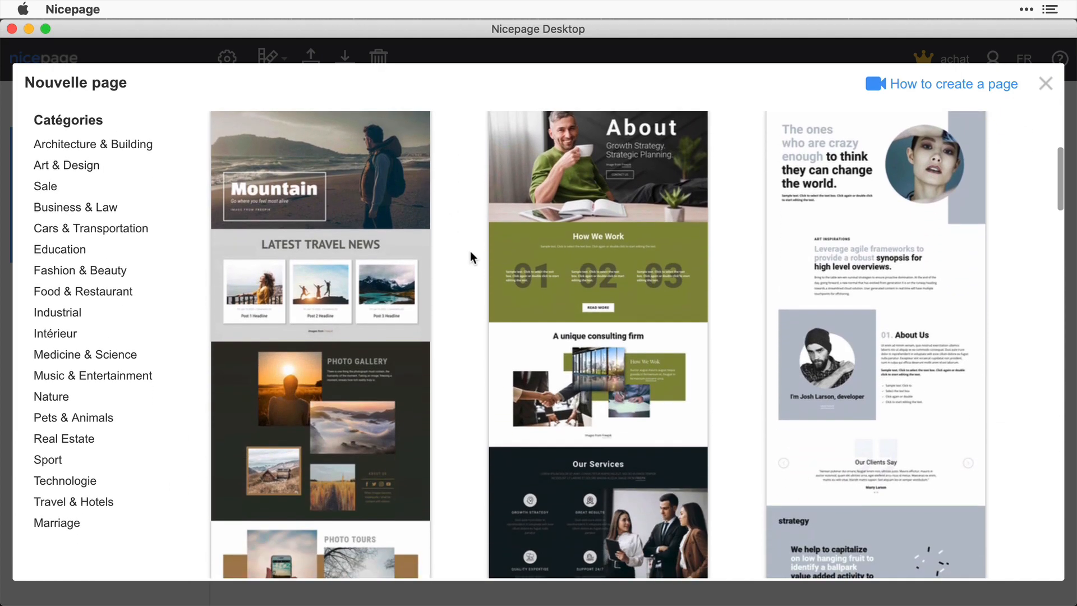
pyautogui.scroll(3, 470, 251)
pyautogui.scroll(-2, 451, 270)
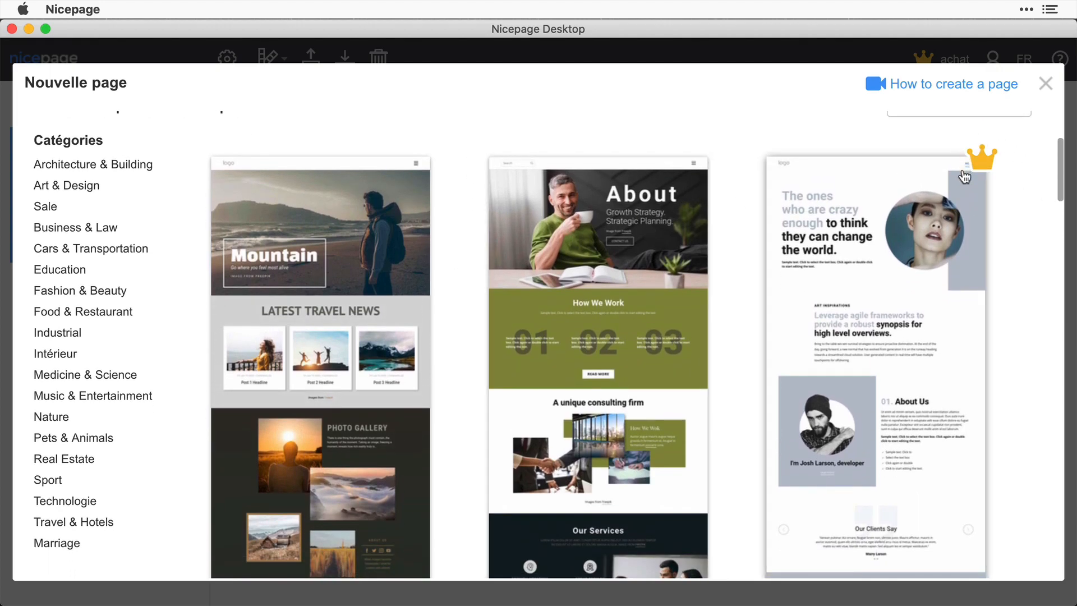
pyautogui.scroll(-5, 1020, 173)
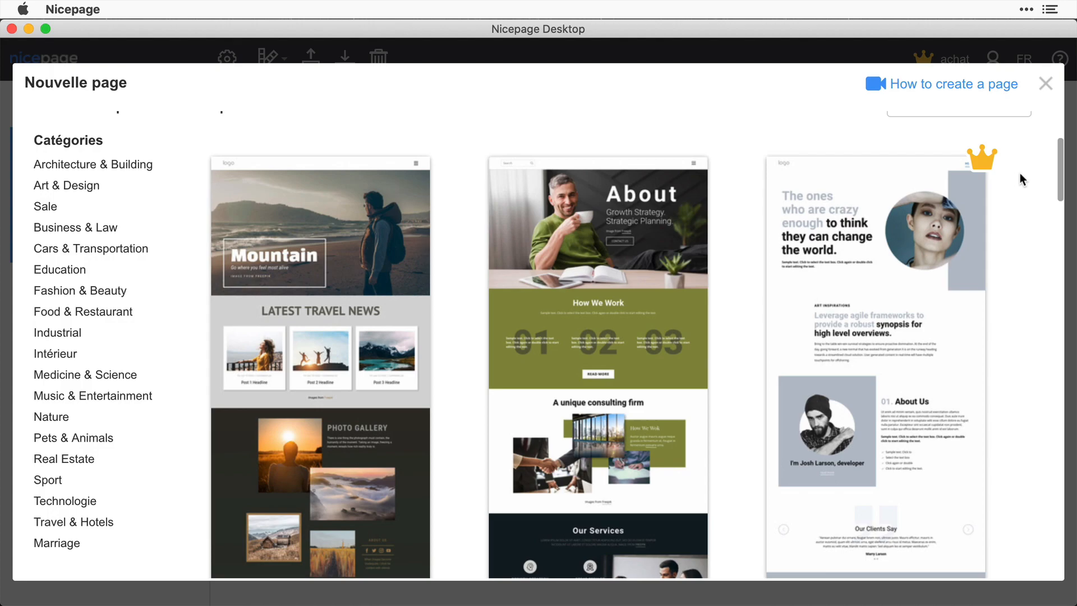
pyautogui.scroll(-10, 1020, 175)
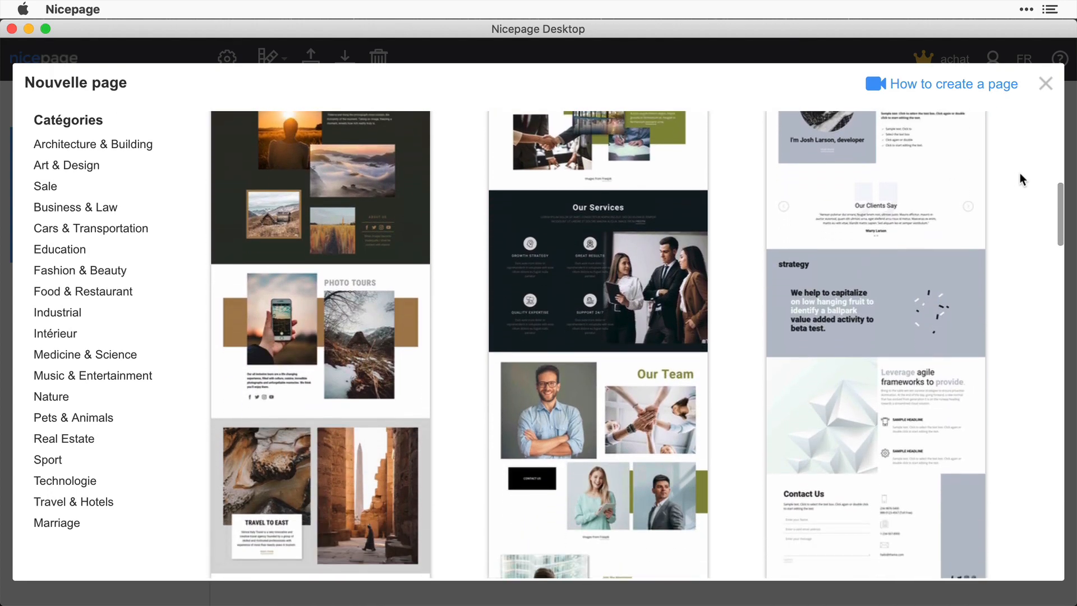
pyautogui.scroll(15, 1020, 173)
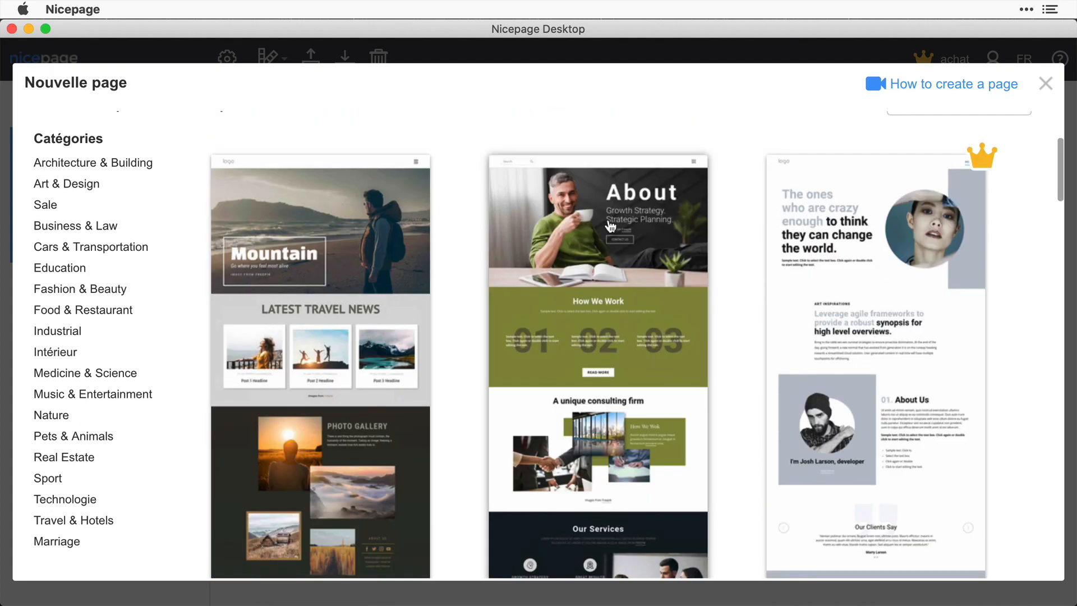
pyautogui.click(618, 212)
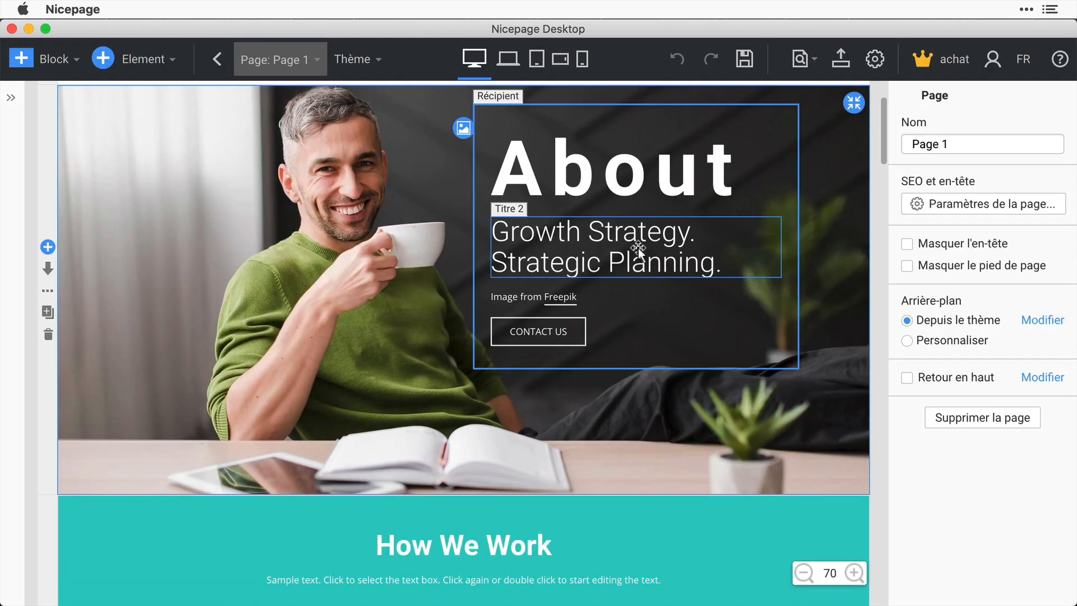
# Step: Review the new page's block list and its sections, including the "A unique consulting firm" section
pyautogui.click(11, 98)
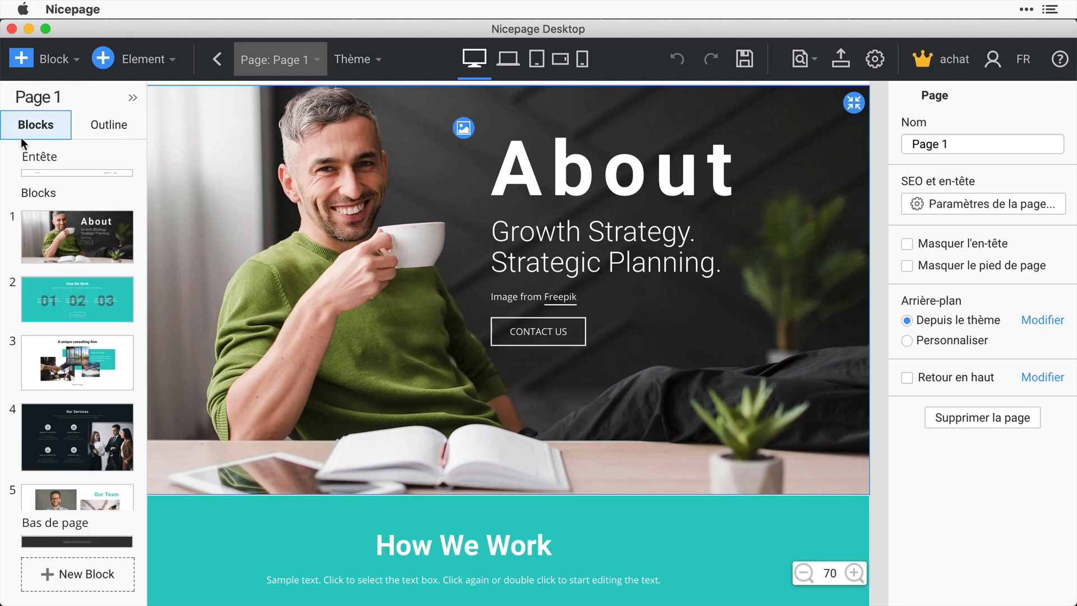
pyautogui.scroll(-15, 323, 446)
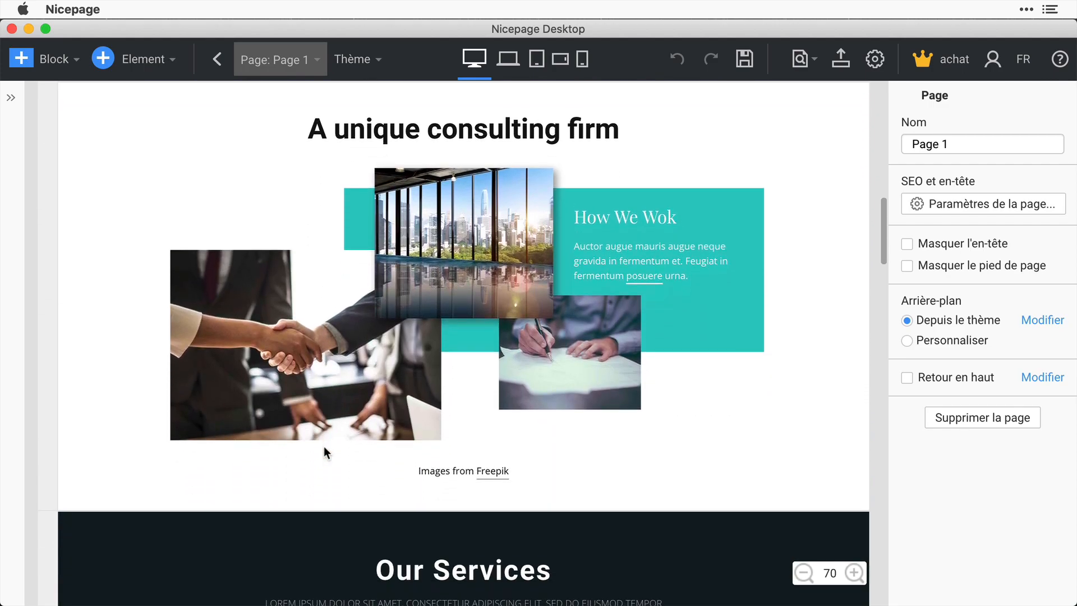
pyautogui.click(291, 170)
pyautogui.scroll(3, 291, 170)
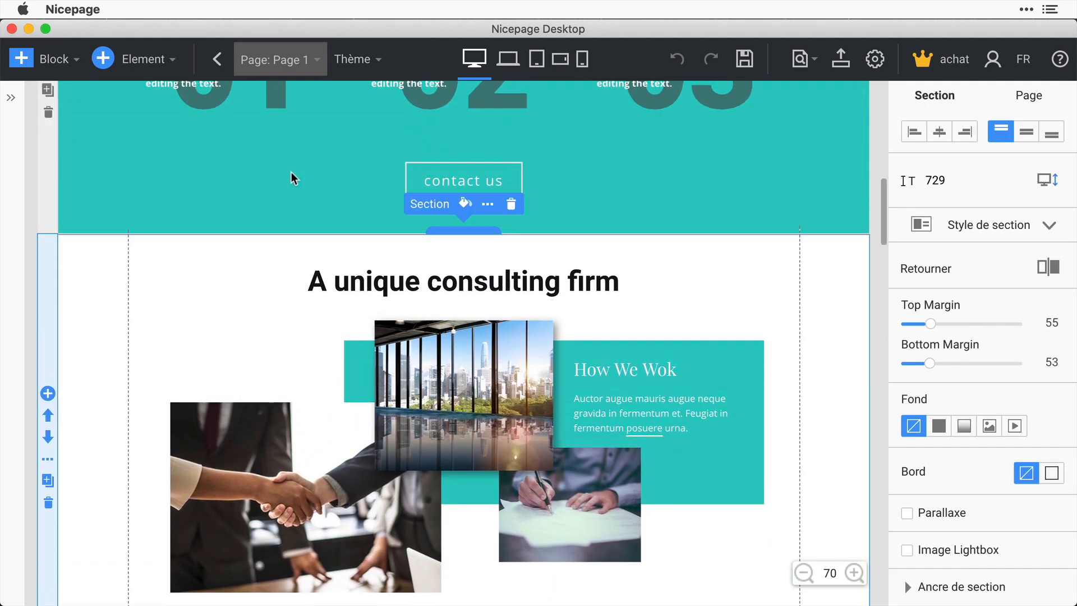
pyautogui.scroll(10, 291, 171)
pyautogui.moveTo(16, 247)
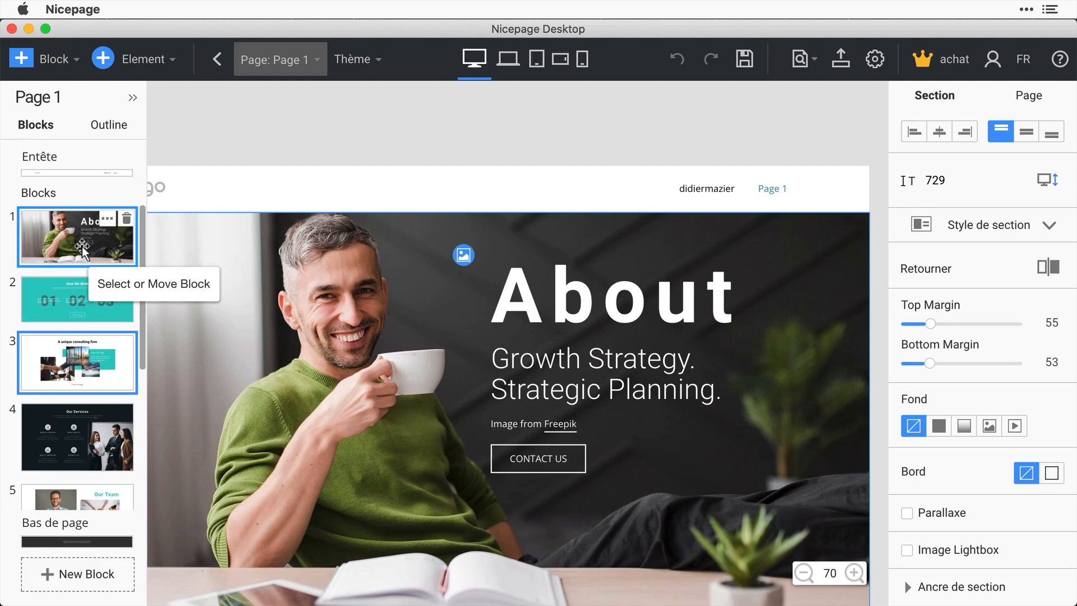
# Step: Select the header logo, keep the block list displayed, and examine the logo's properties
pyautogui.click(145, 180)
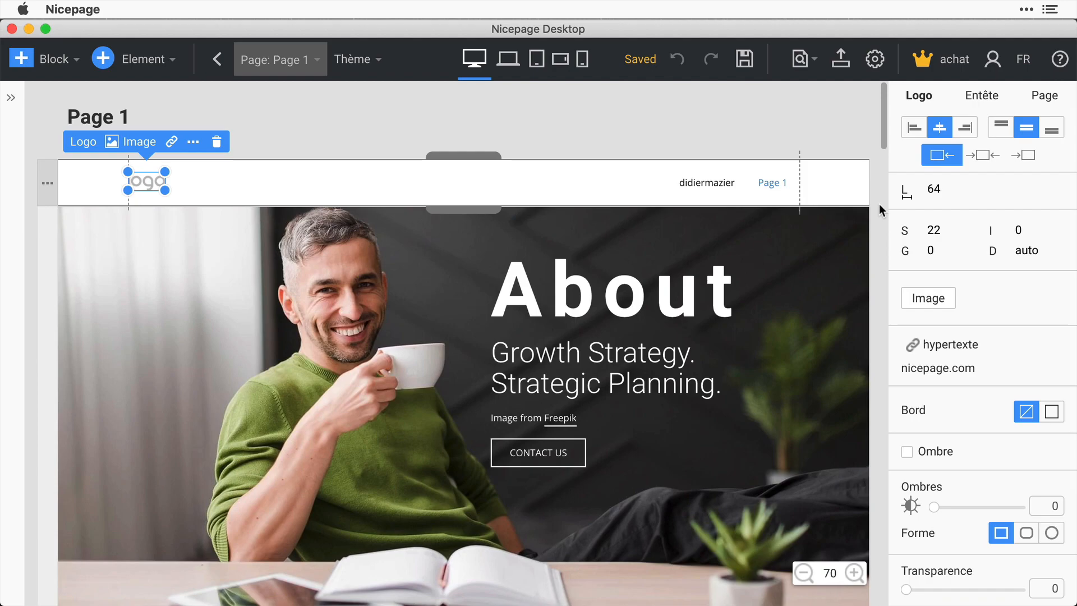
pyautogui.scroll(-5, 879, 203)
pyautogui.scroll(-8, 879, 203)
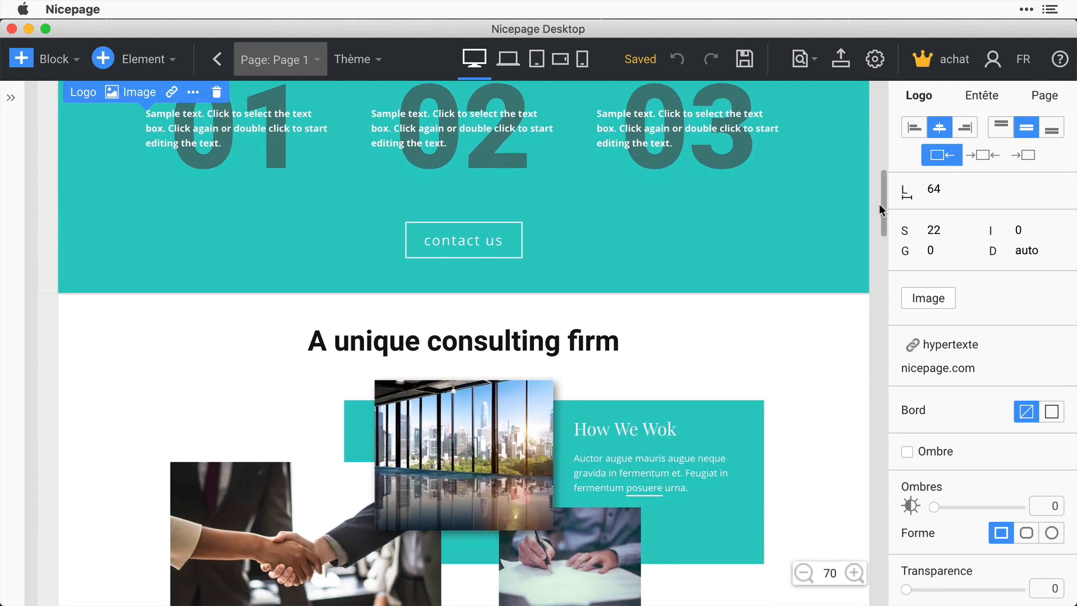
pyautogui.scroll(-2, 880, 203)
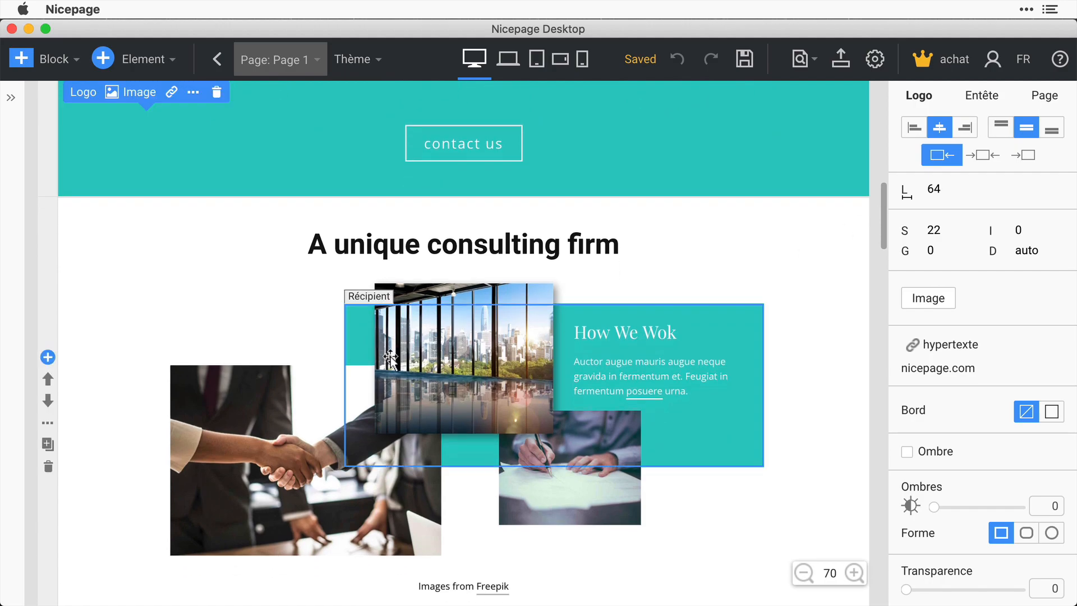
pyautogui.click(11, 97)
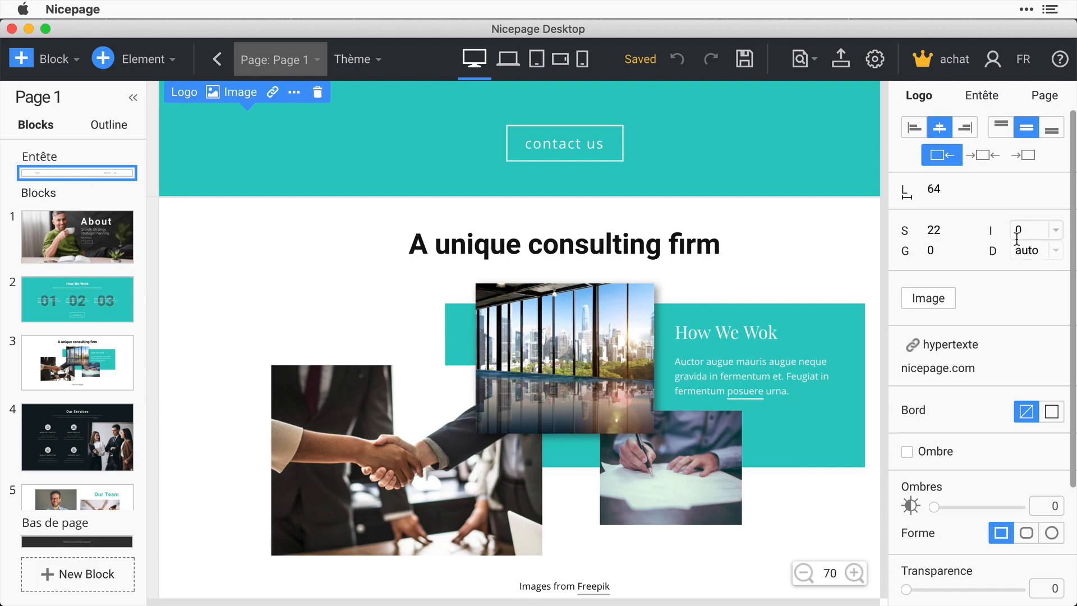
pyautogui.scroll(-2, 1016, 348)
pyautogui.scroll(-3, 1015, 363)
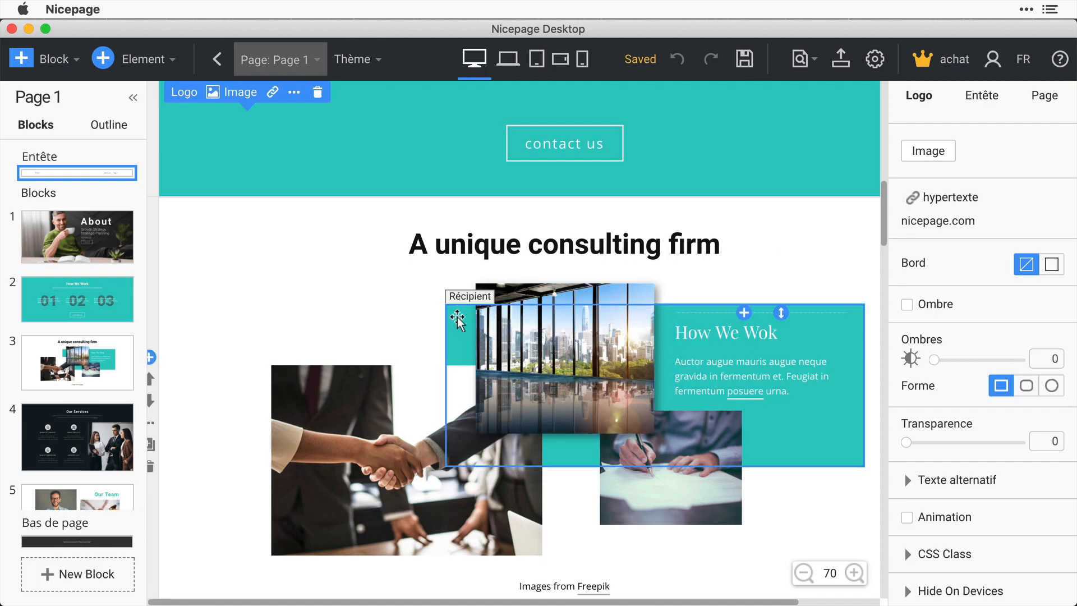
# Step: Select the "A unique consulting firm" section and examine its settings
pyautogui.click(353, 293)
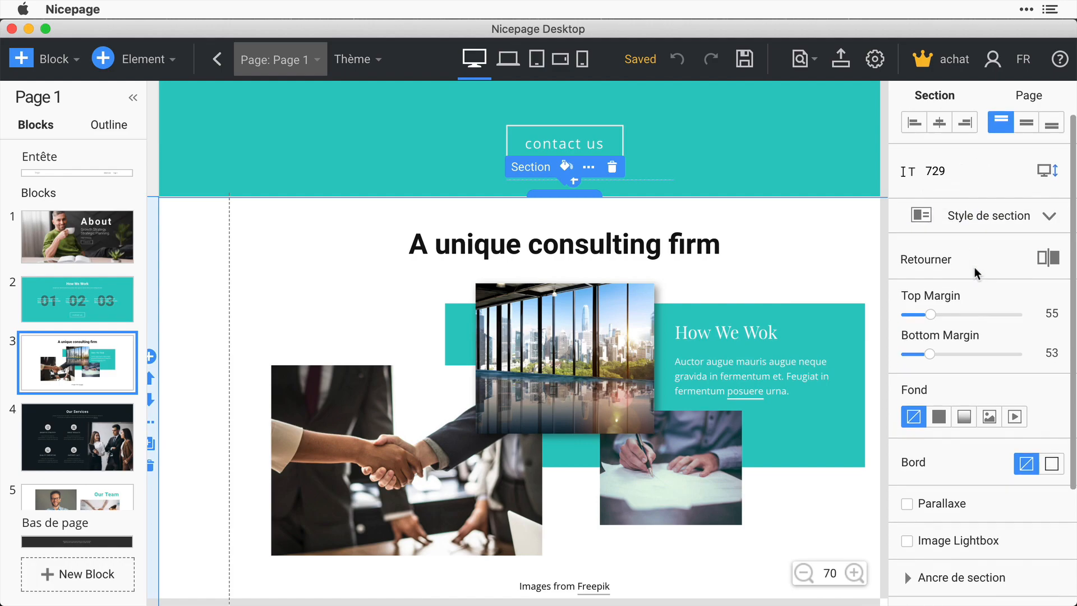
pyautogui.scroll(-1, 976, 271)
pyautogui.scroll(3, 595, 163)
# Step: Replace the "About" heading in the page's first block with the site owner's first name
pyautogui.scroll(8, 622, 154)
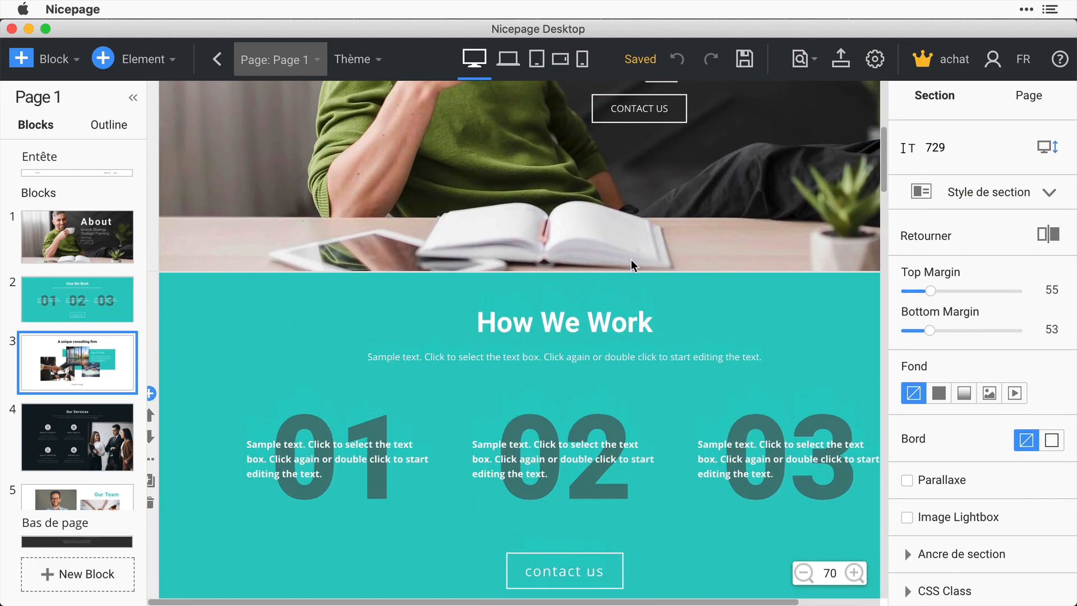
pyautogui.doubleClick(706, 301)
pyautogui.write('Didier')
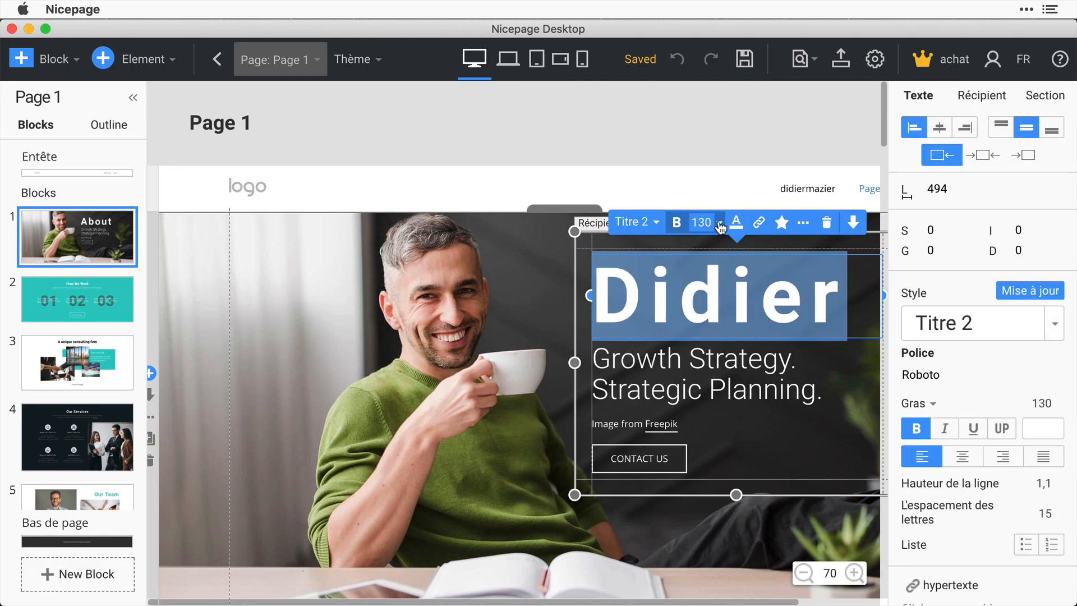
pyautogui.click(715, 187)
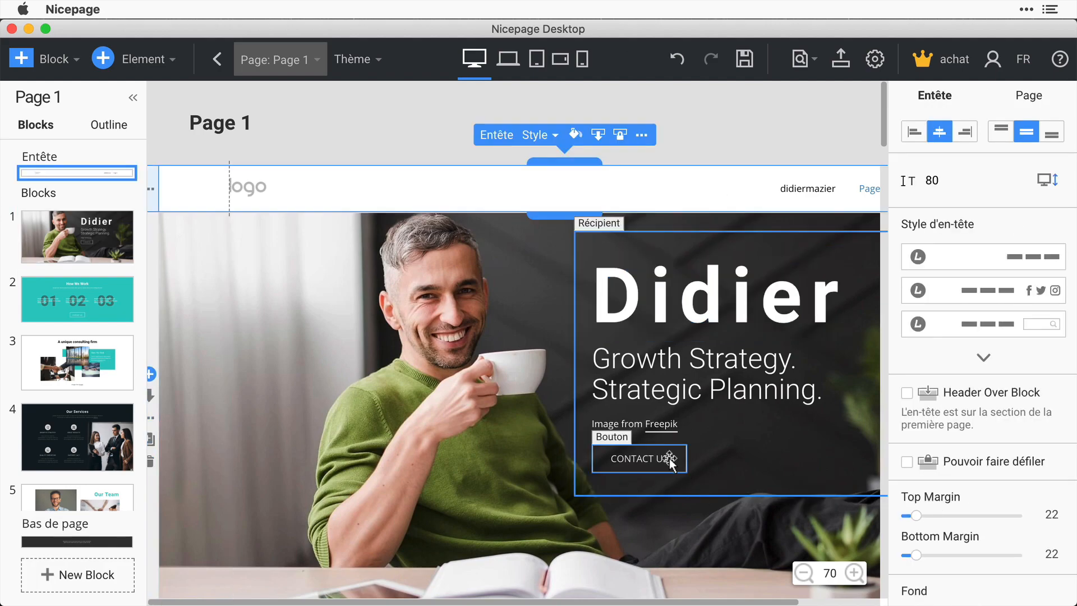
# Step: Examine the link settings of the CONTACT US button in the first block, leaving them unchanged
pyautogui.click(671, 463)
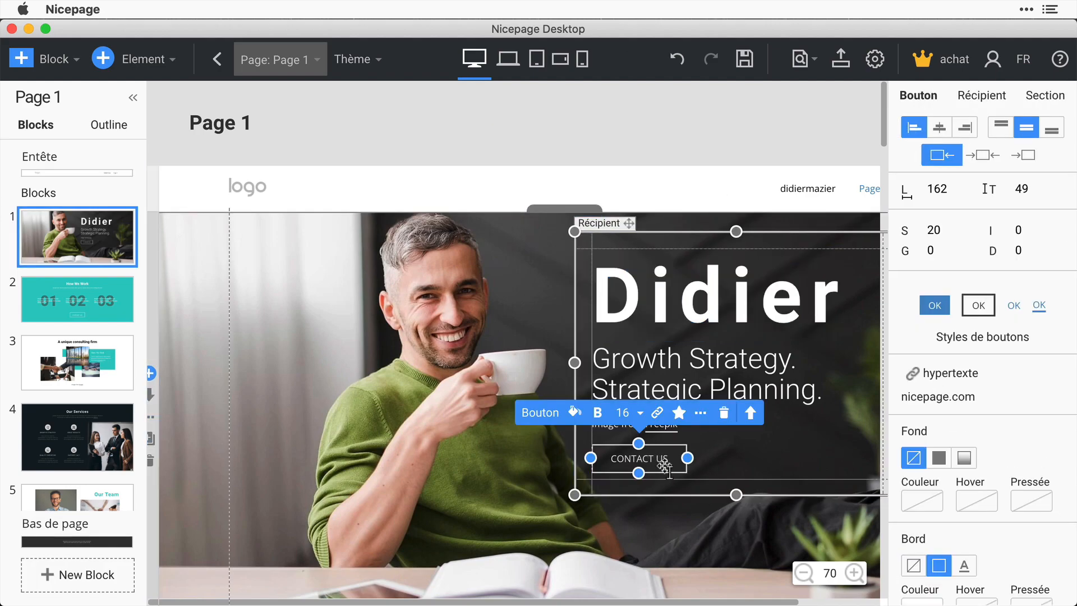
pyautogui.click(657, 413)
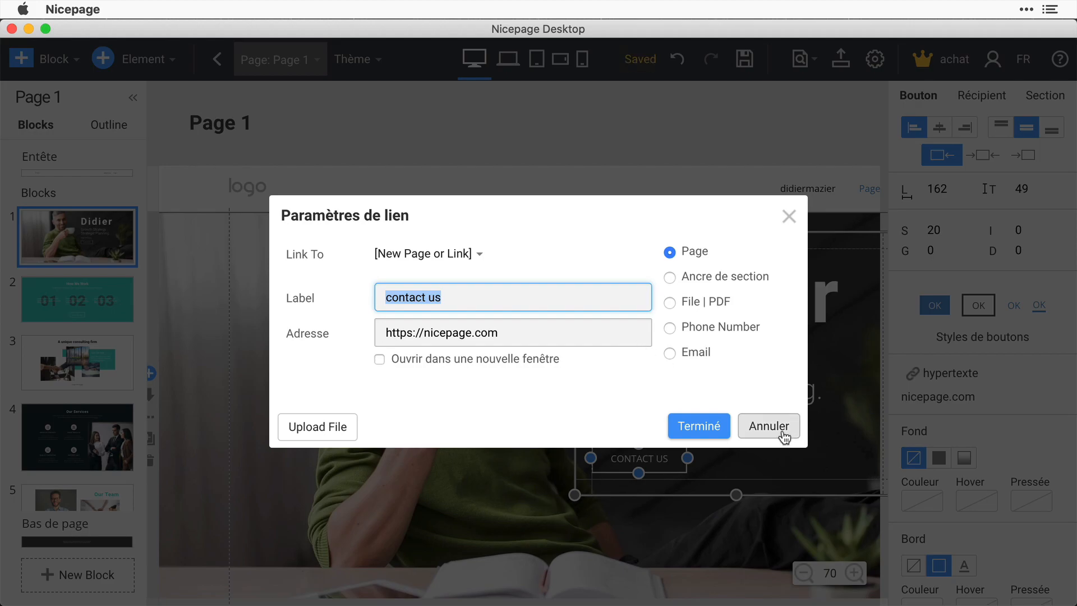
pyautogui.click(768, 427)
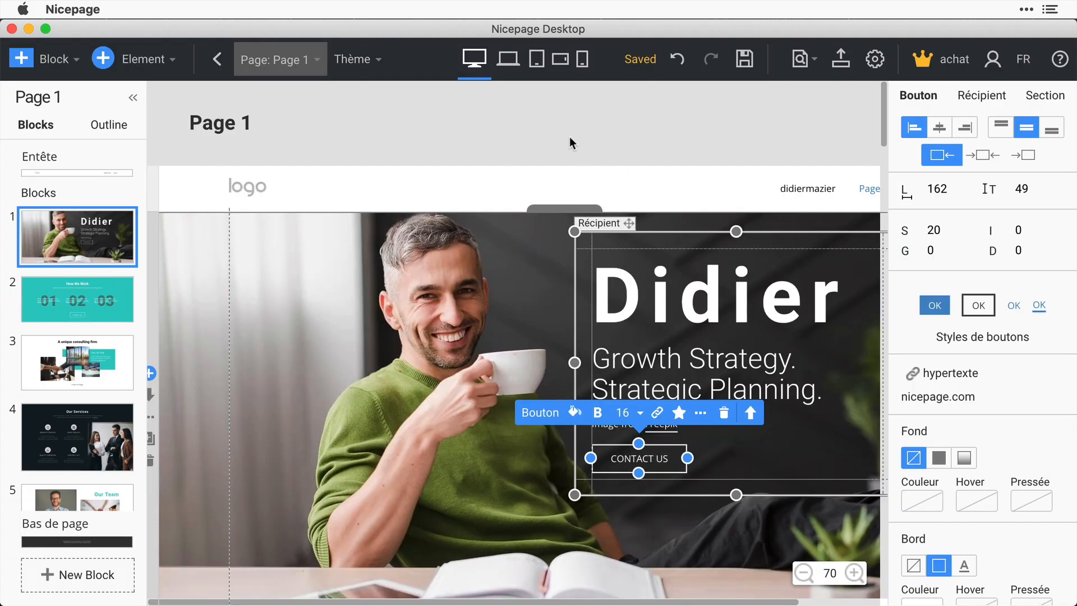
# Step: Check the page in the laptop, tablet, landscape phone and portrait phone views, and return to the desktop view
pyautogui.click(508, 59)
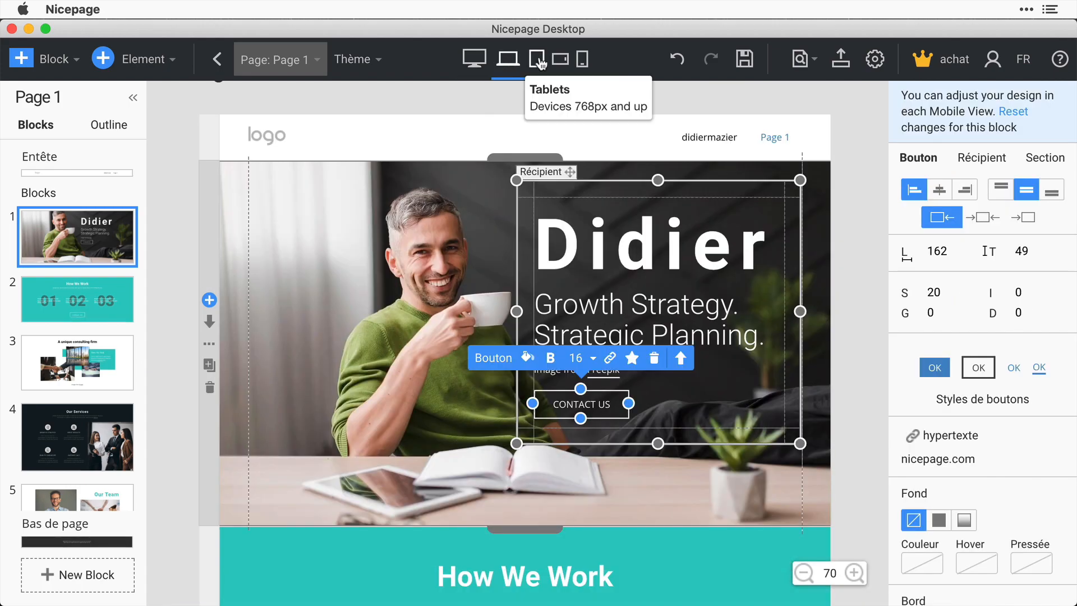
pyautogui.click(538, 61)
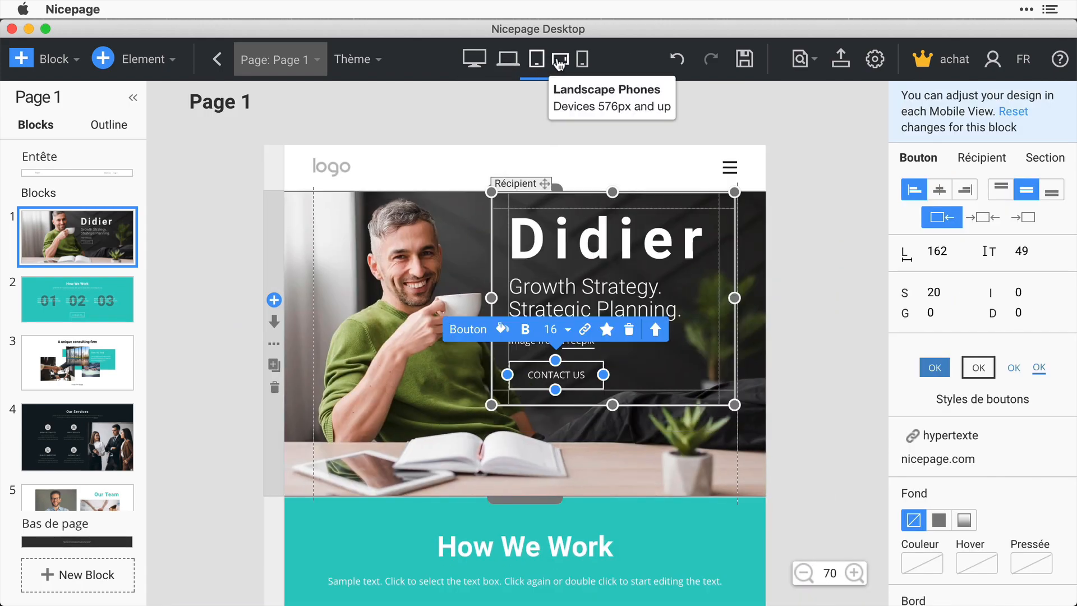
pyautogui.click(559, 61)
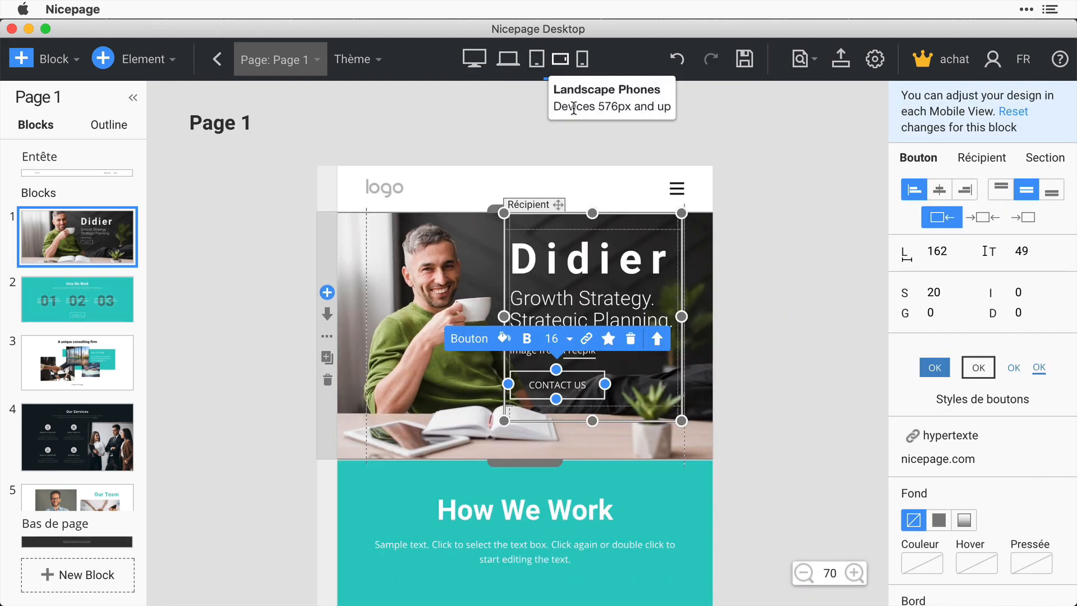
pyautogui.click(582, 59)
pyautogui.click(718, 268)
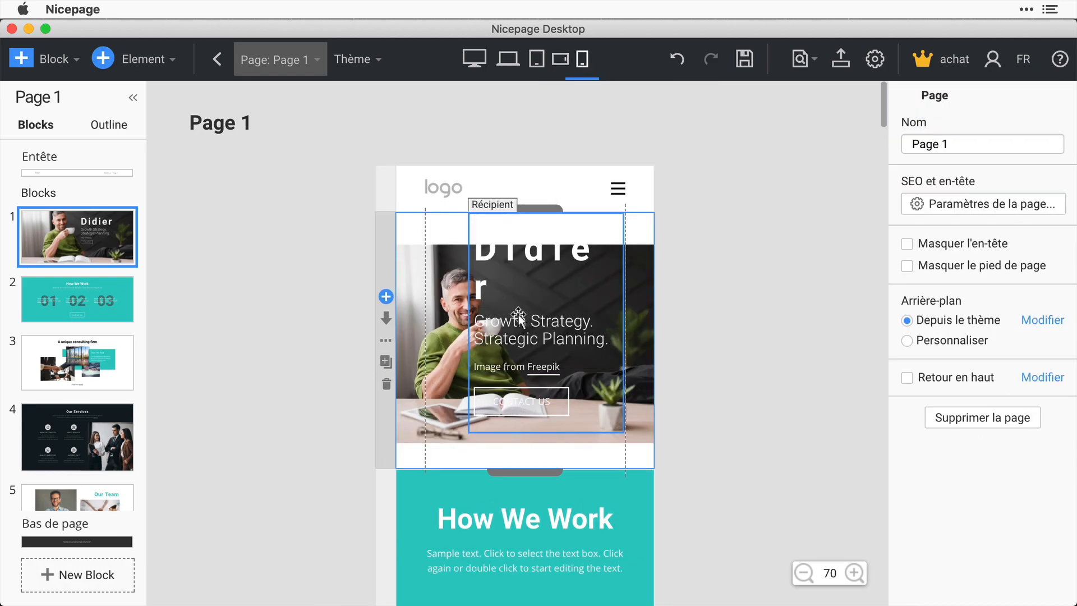
pyautogui.click(475, 59)
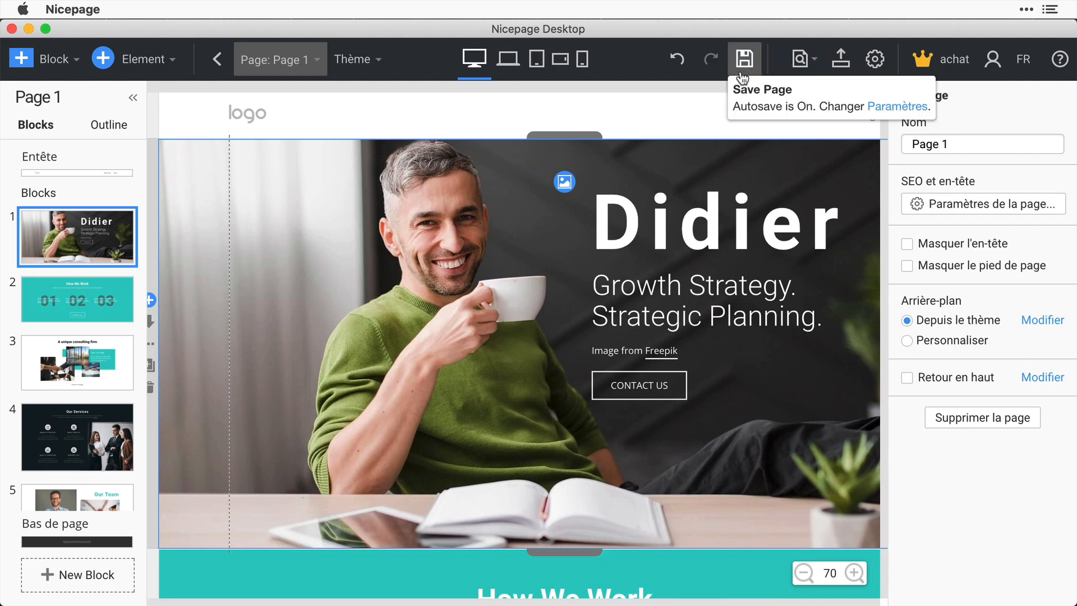
# Step: Export the site as HTML to a folder, continuing without getting the Premium plan
pyautogui.click(845, 67)
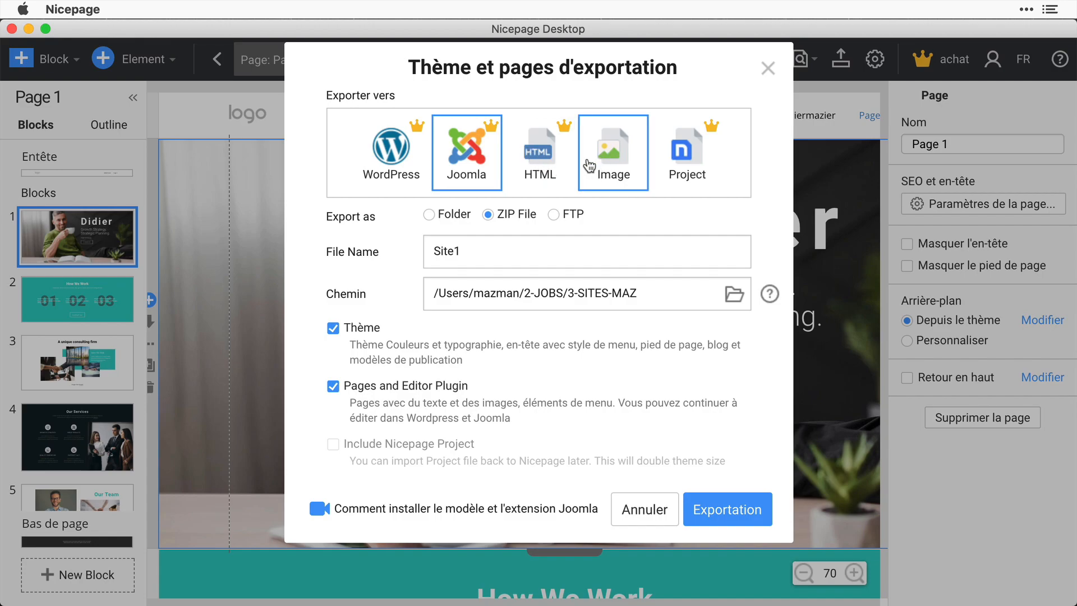
pyautogui.click(552, 162)
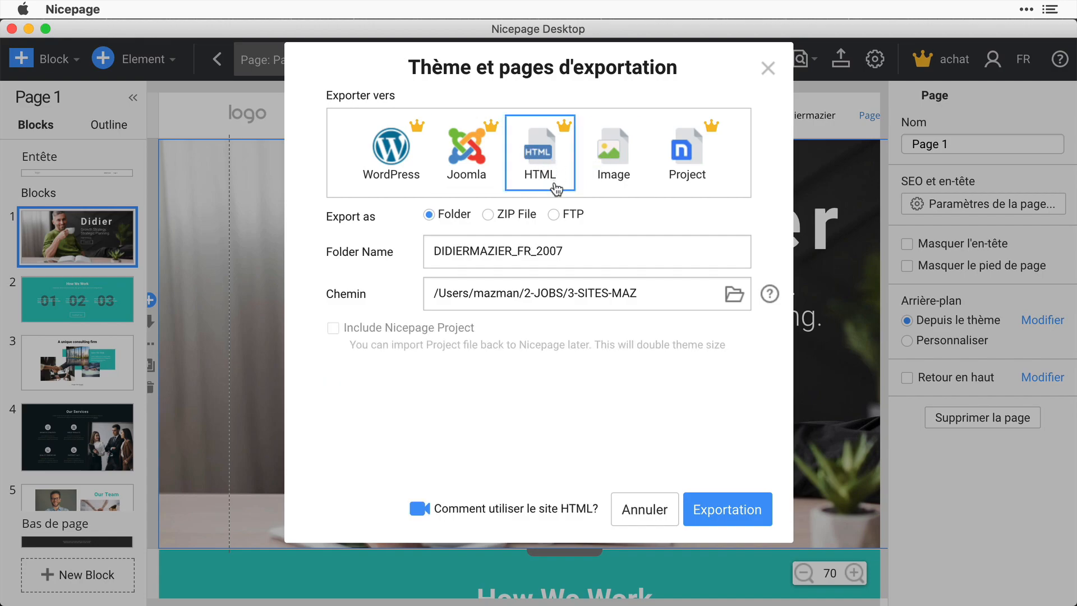
pyautogui.click(729, 510)
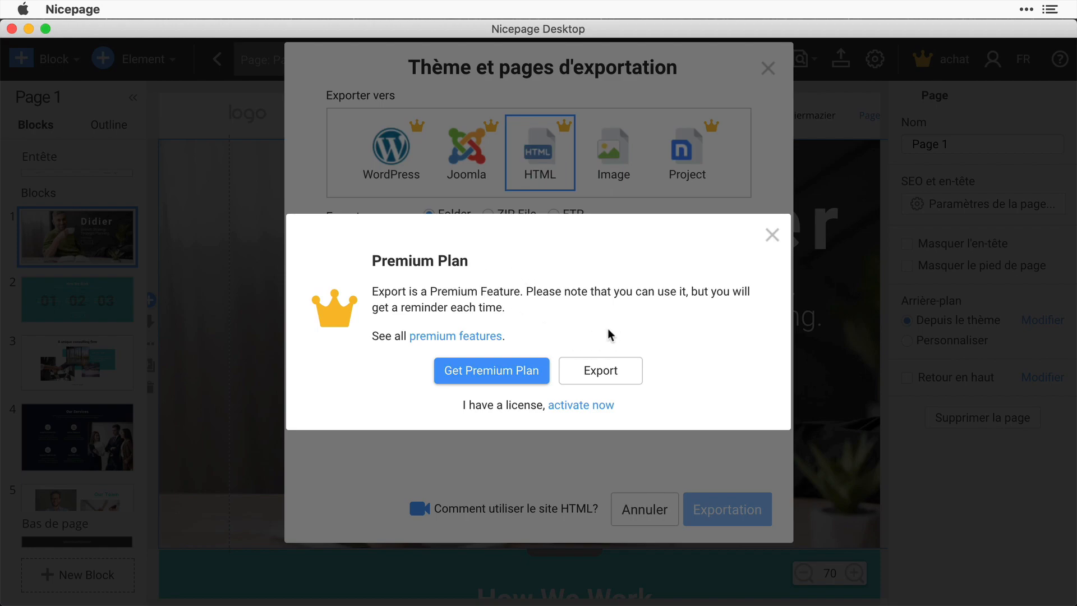
pyautogui.click(622, 380)
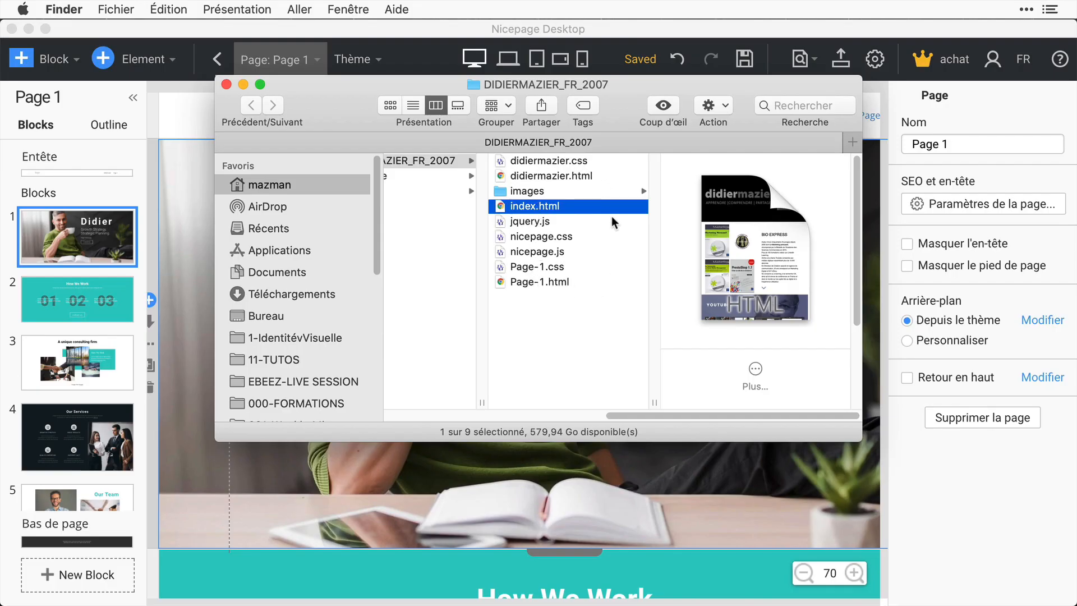